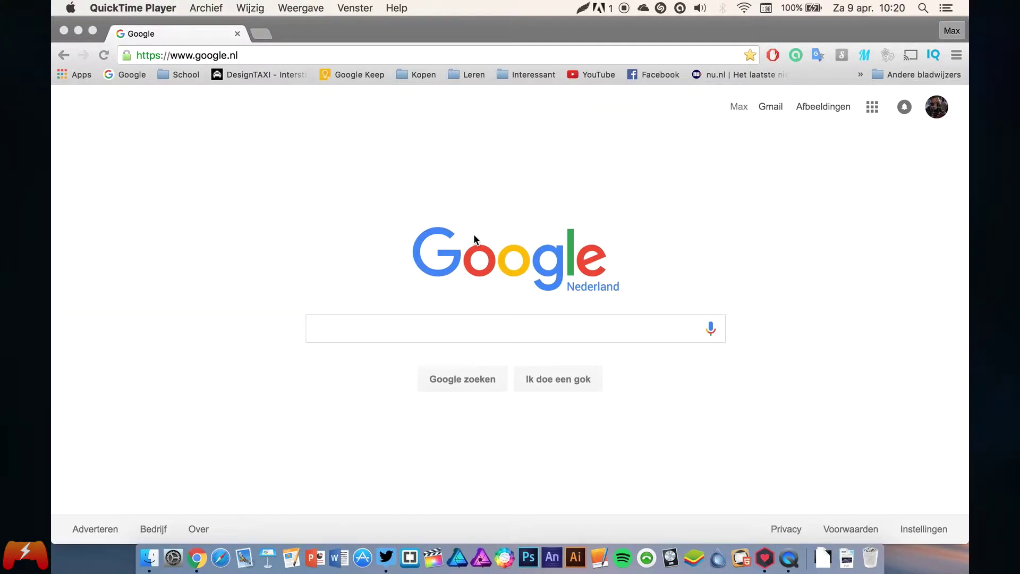
# Switch to WebTorrent and start streaming the Tears of Steel torrent
pyautogui.hotkey('ctrl', 'Up')
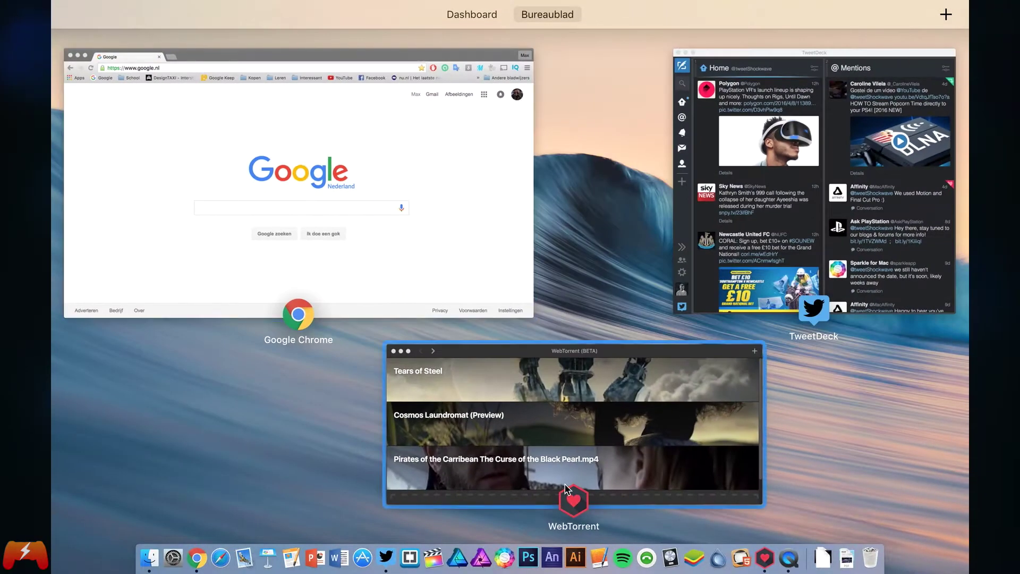
pyautogui.click(569, 487)
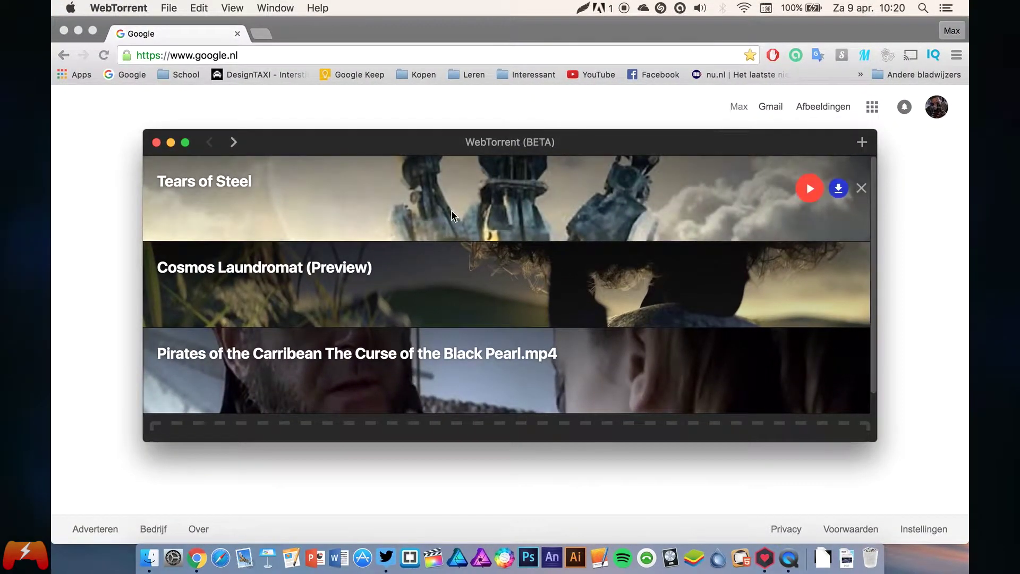
pyautogui.moveTo(475, 164)
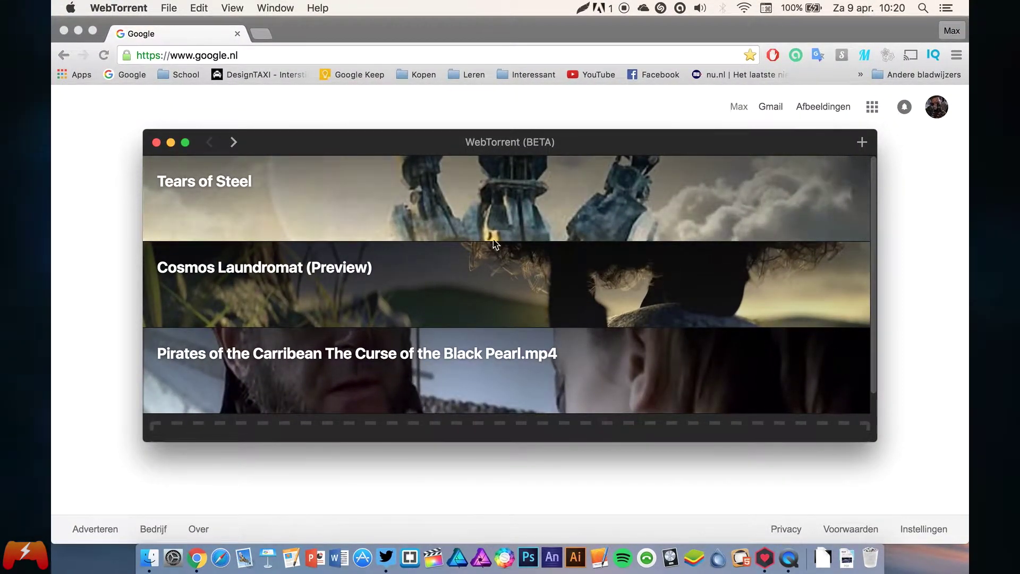
pyautogui.moveTo(451, 369)
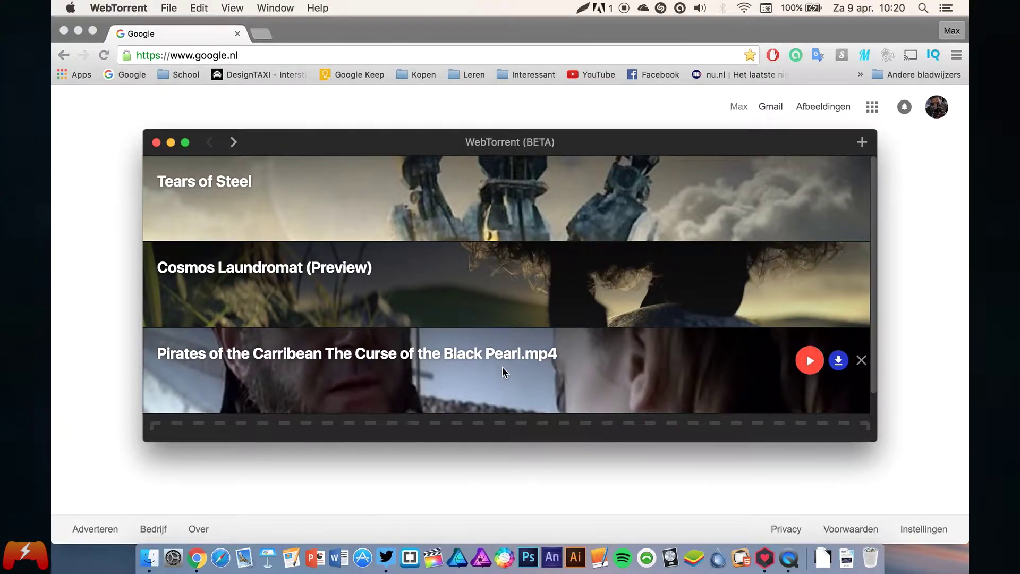
pyautogui.scroll(-3, 502, 367)
pyautogui.scroll(3, 502, 366)
pyautogui.scroll(-3, 502, 367)
pyautogui.scroll(3, 504, 372)
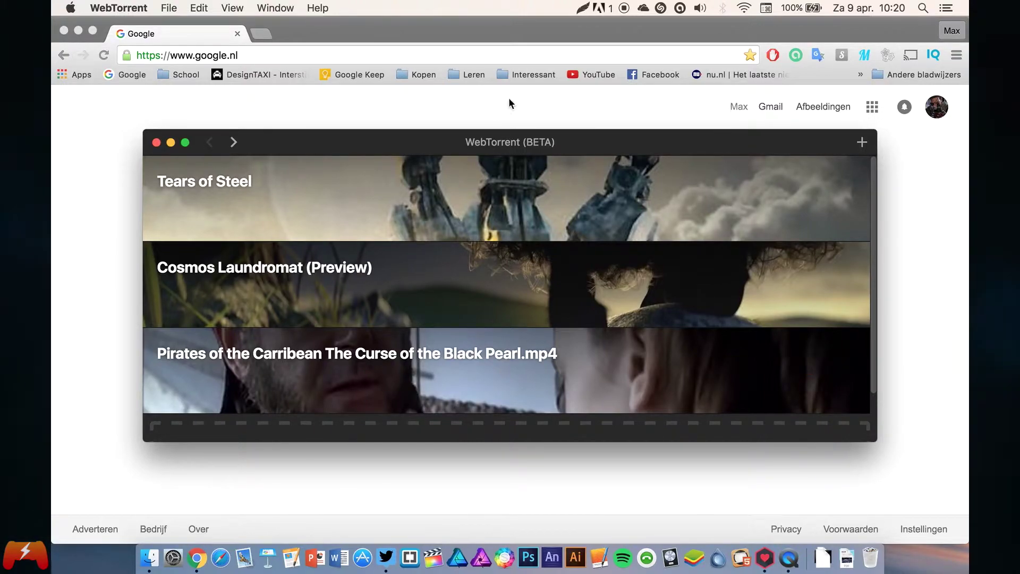
pyautogui.click(808, 189)
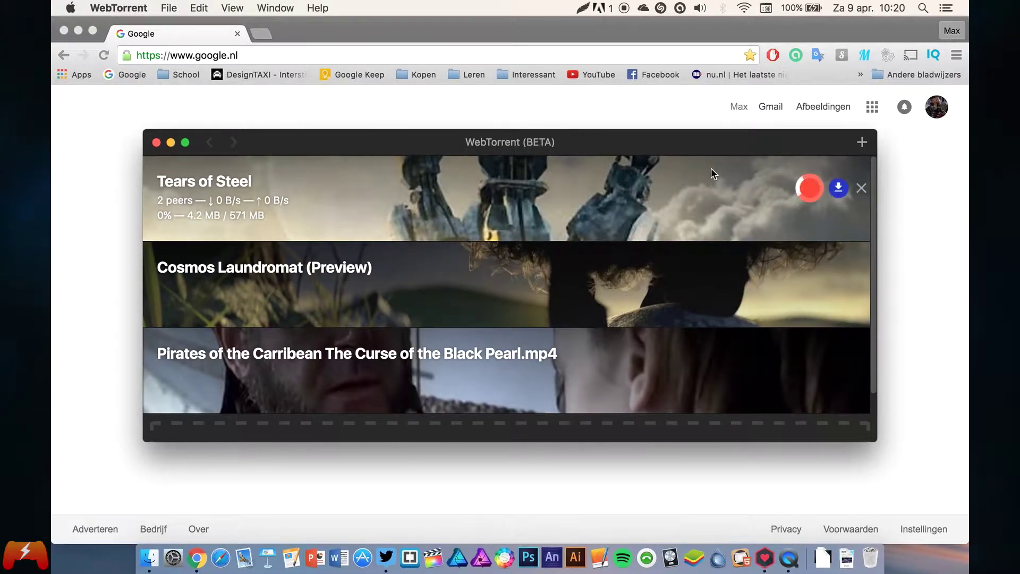
pyautogui.click(813, 190)
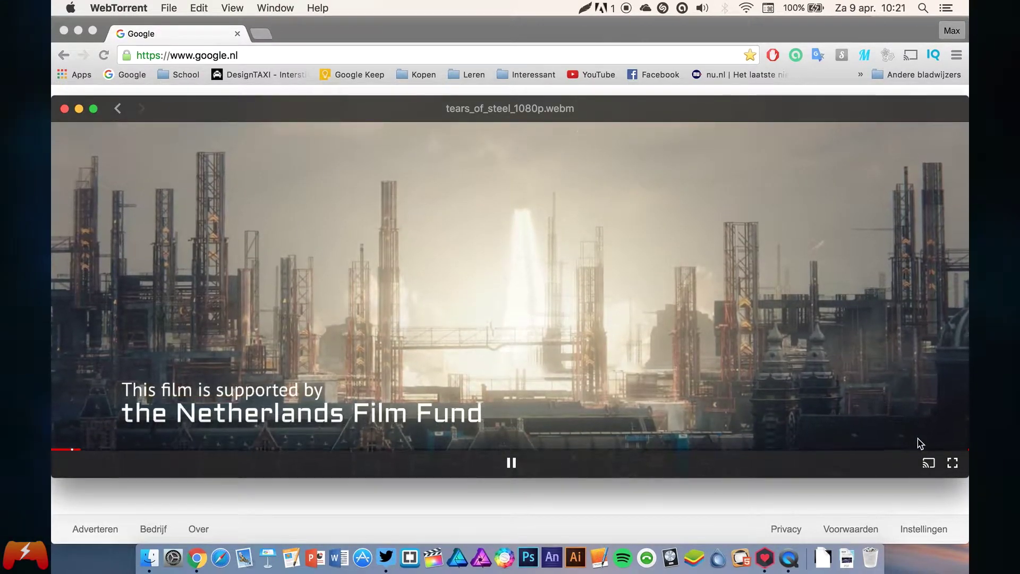
# Cast Tears of Steel to the Chromecast, then end the cast and return to the torrent list
pyautogui.click(930, 464)
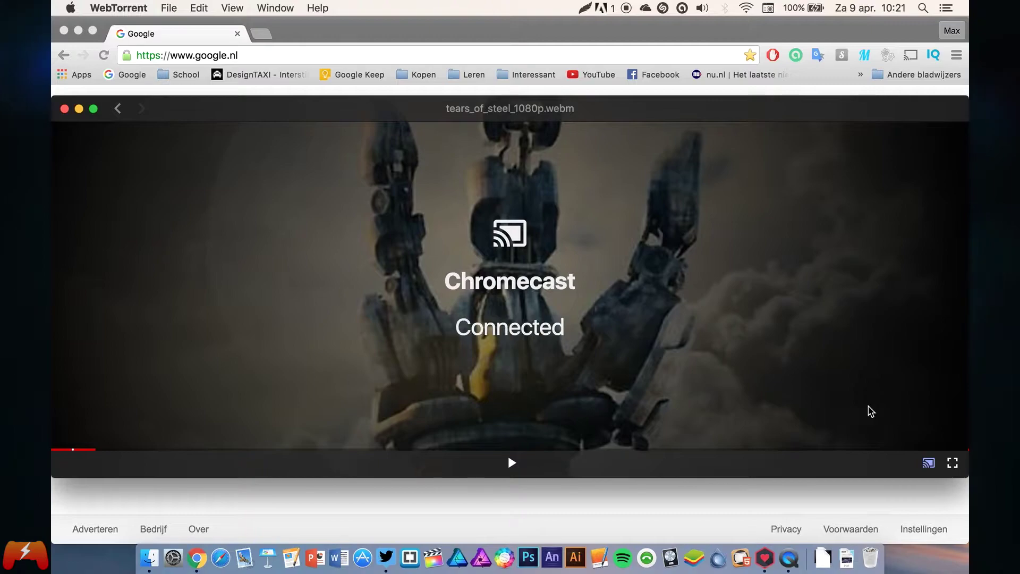
pyautogui.click(930, 464)
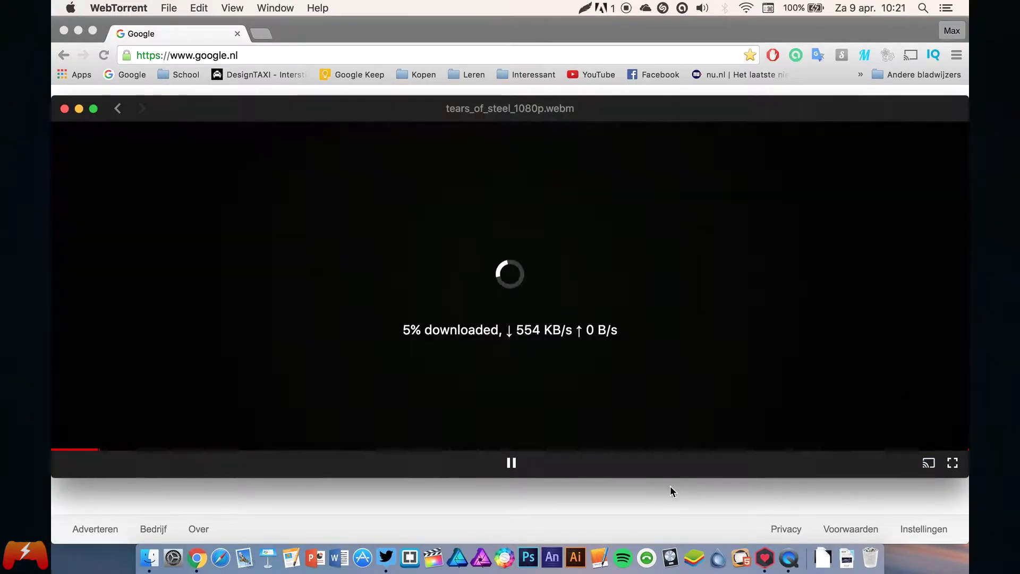
pyautogui.click(117, 108)
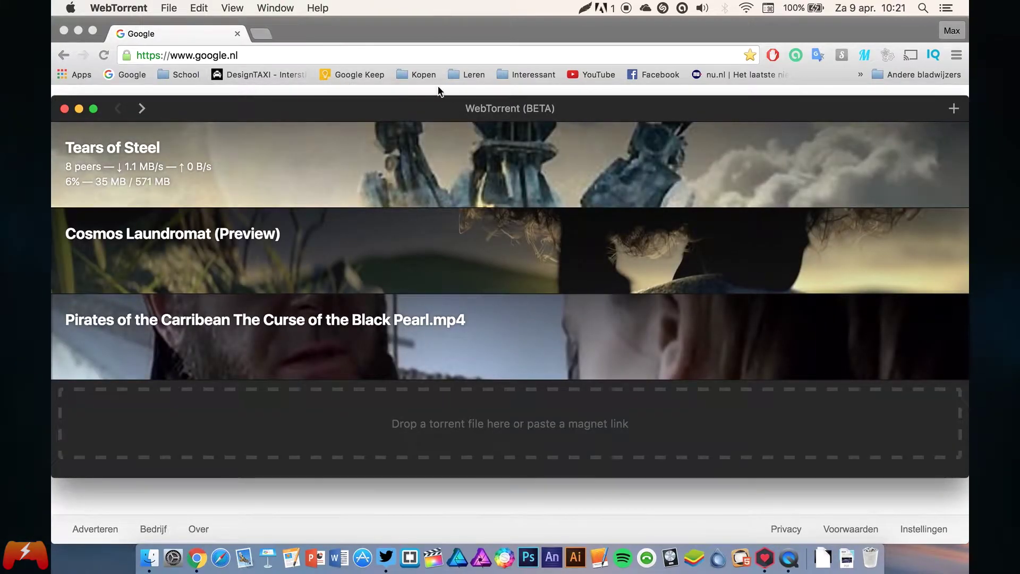
# Switch to Chrome and open torrentz.eu
pyautogui.click(362, 38)
pyautogui.click(362, 55)
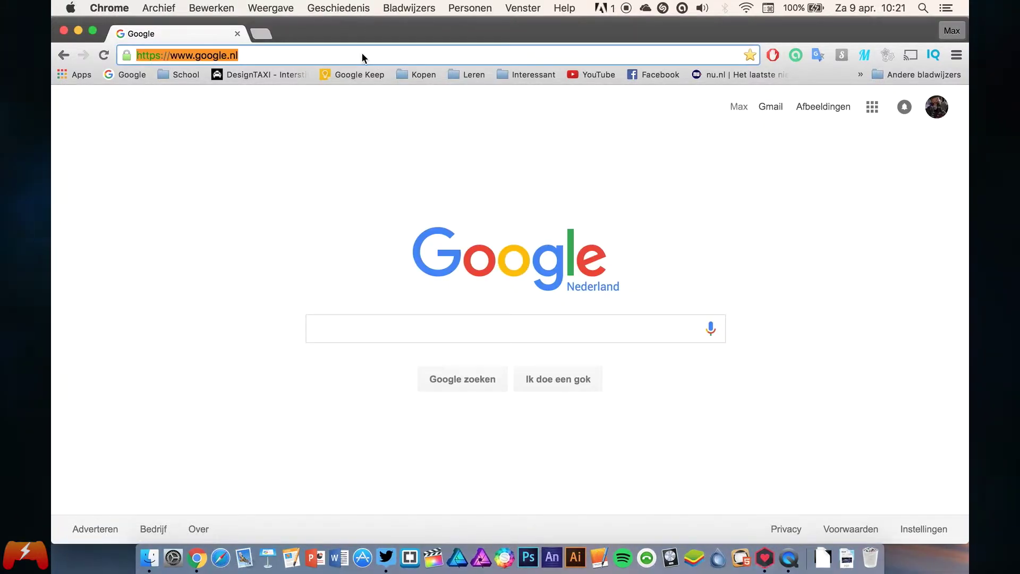
pyautogui.write('torrentz.eu')
pyautogui.press('Return')
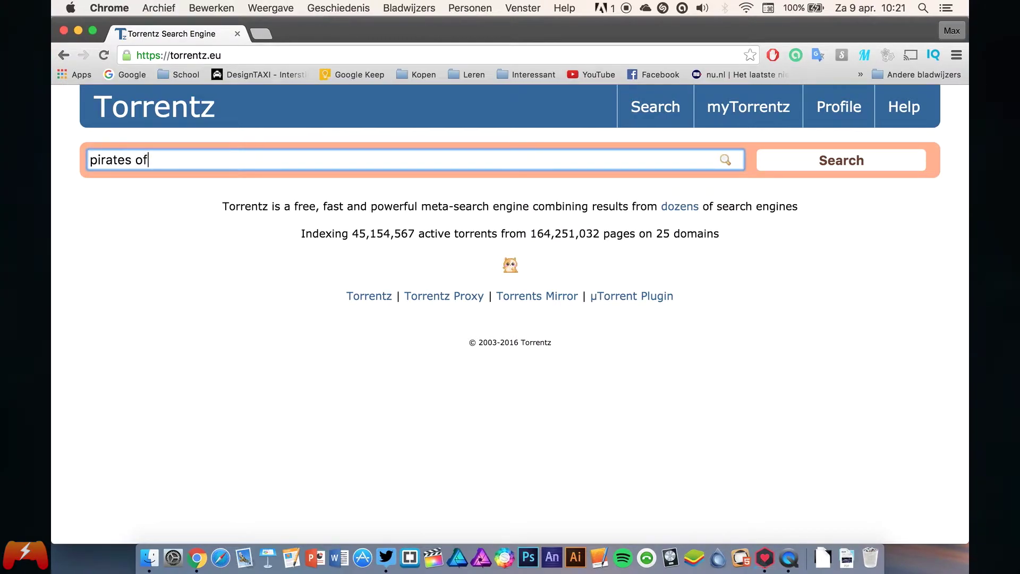
# Search Torrentz for "pirates of the carrebian"
pyautogui.write('he car')
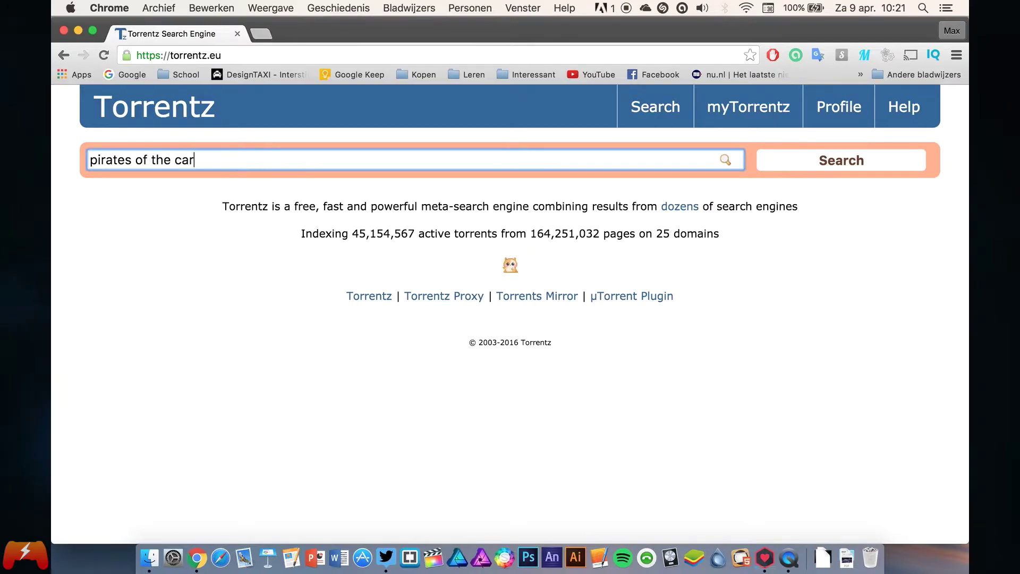
pyautogui.write('rebian')
pyautogui.press('Return')
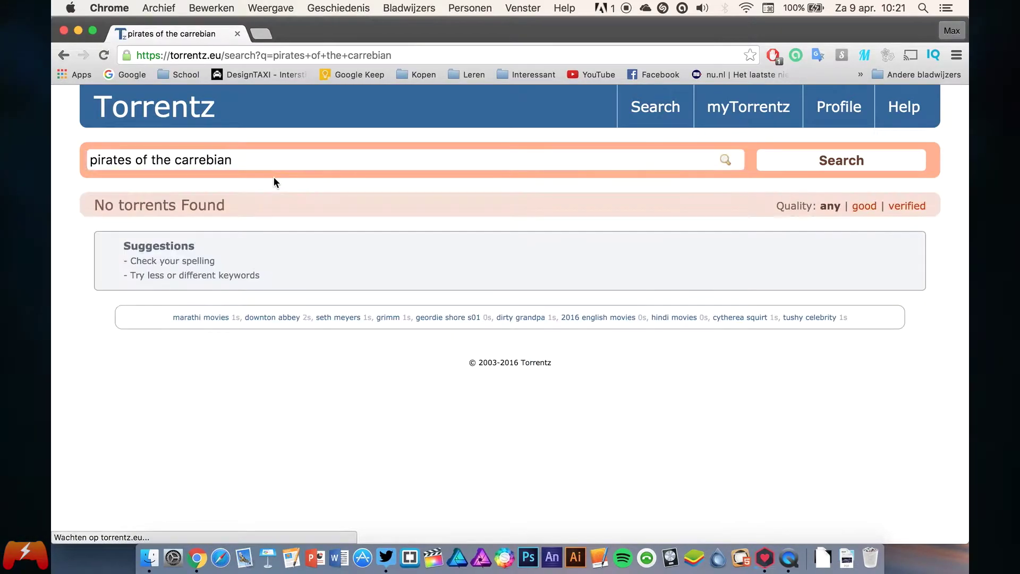
# Correct the search text to "pirates of the carribean" and run the search again
pyautogui.press('BackSpace')
pyautogui.press('BackSpace')
pyautogui.press('BackSpace')
pyautogui.write('i')
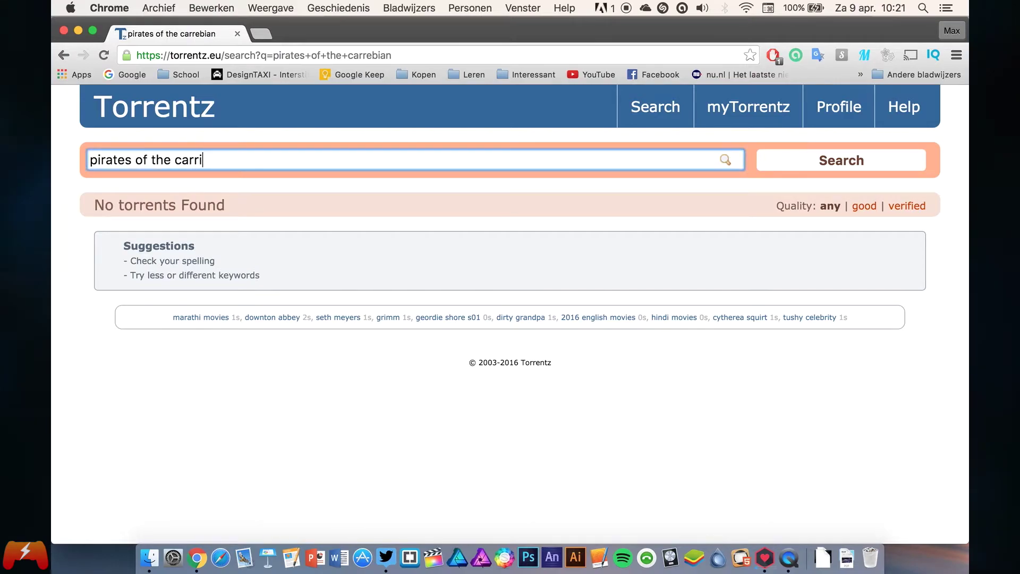
pyautogui.write('bean')
pyautogui.press('Return')
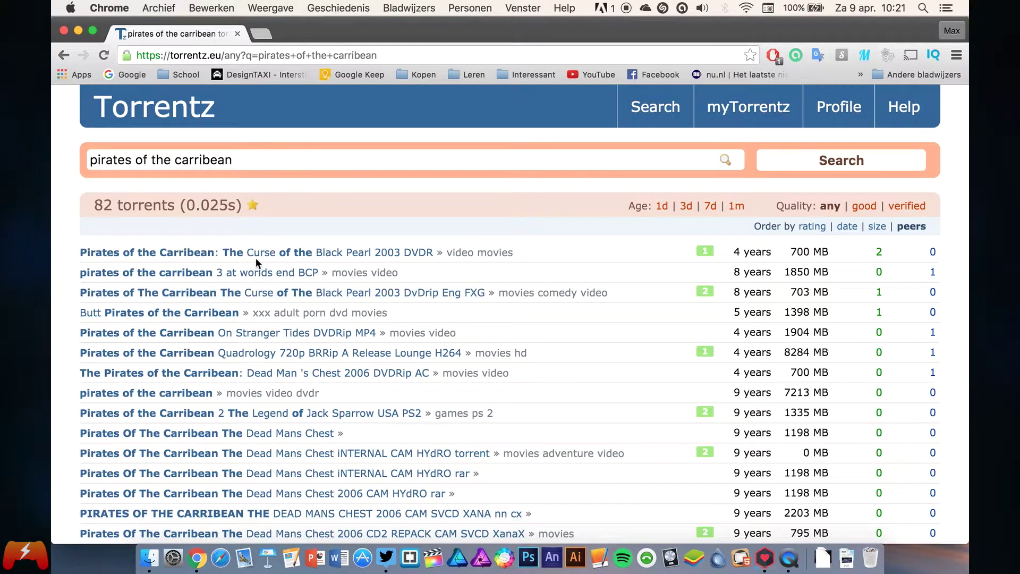
# Open the "The Curse of the Black Pearl 2003 DVDR" result and go to its torrents.net download page
pyautogui.click(256, 259)
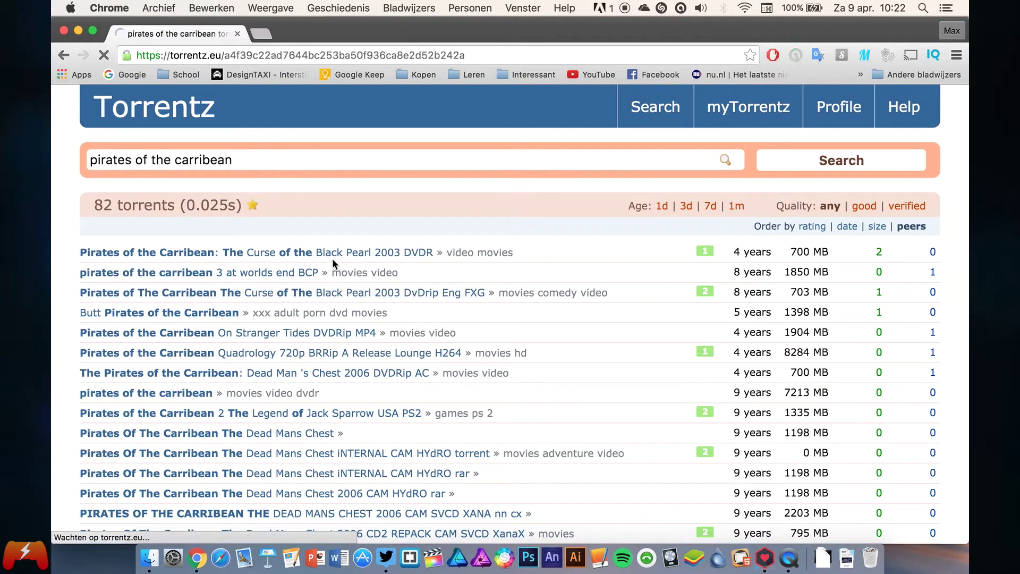
pyautogui.scroll(-2, 200, 432)
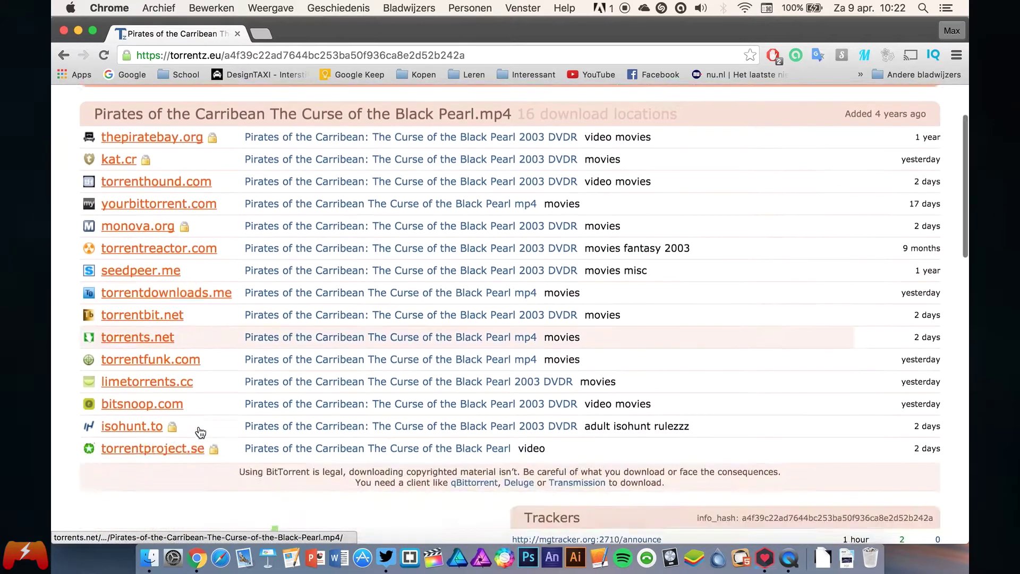
pyautogui.scroll(-3, 200, 431)
pyautogui.scroll(5, 194, 290)
pyautogui.scroll(-1, 193, 291)
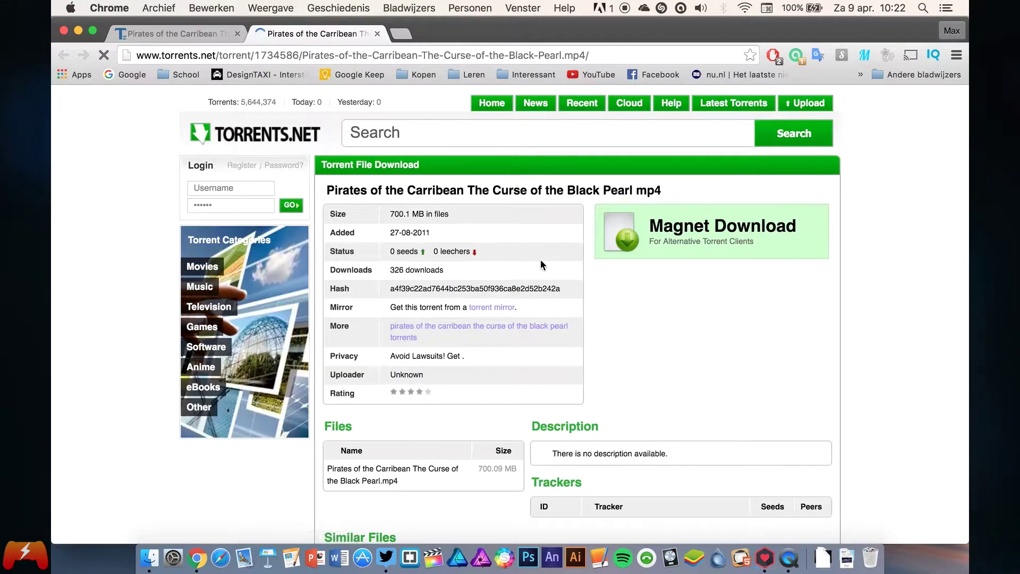
# Copy the Magnet Download link address from torrents.net and try to add it to WebTorrent by pasting
pyautogui.click(728, 229)
pyautogui.click(765, 558)
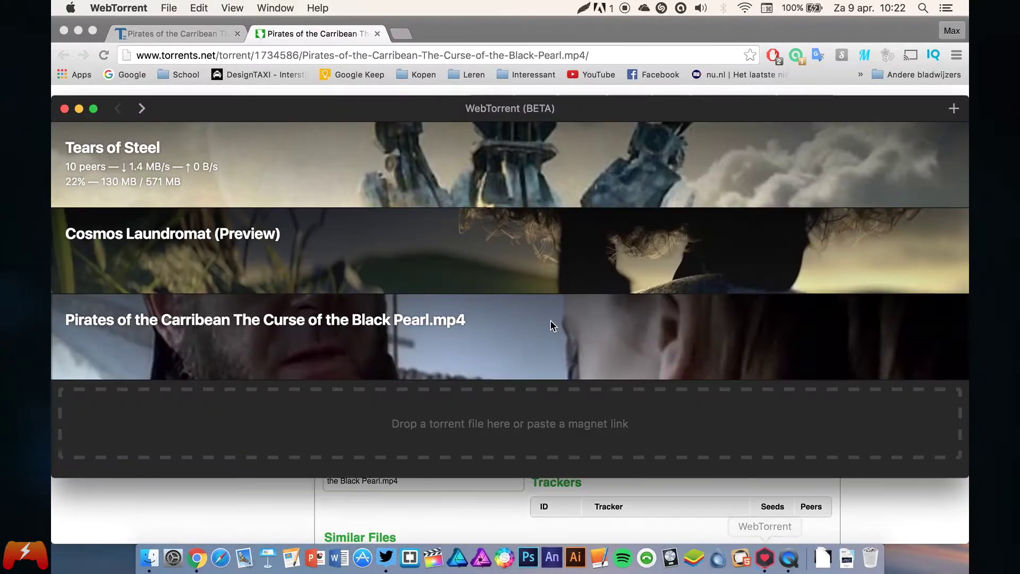
pyautogui.click(817, 528)
pyautogui.rightClick(681, 227)
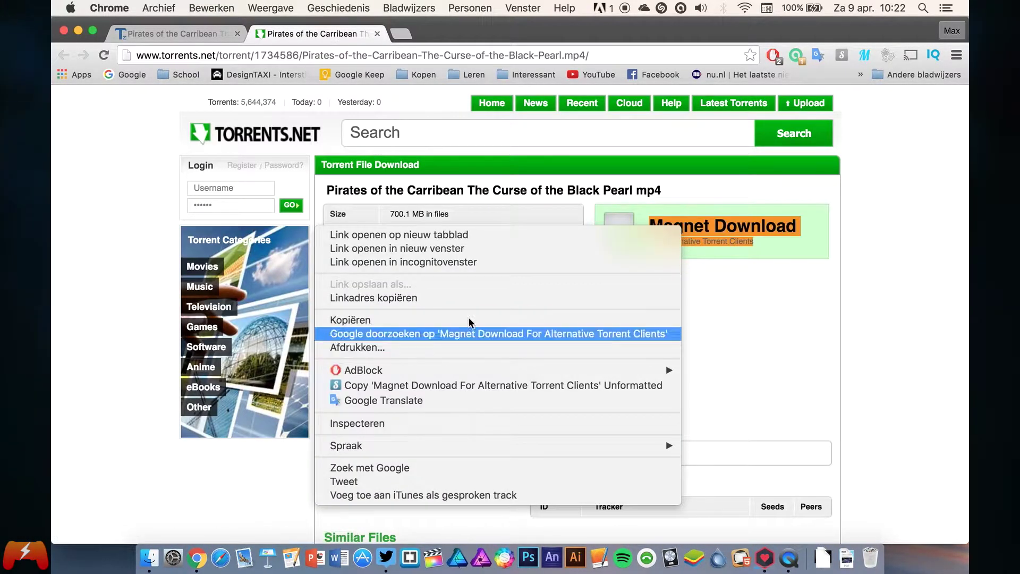
pyautogui.click(390, 297)
pyautogui.click(764, 557)
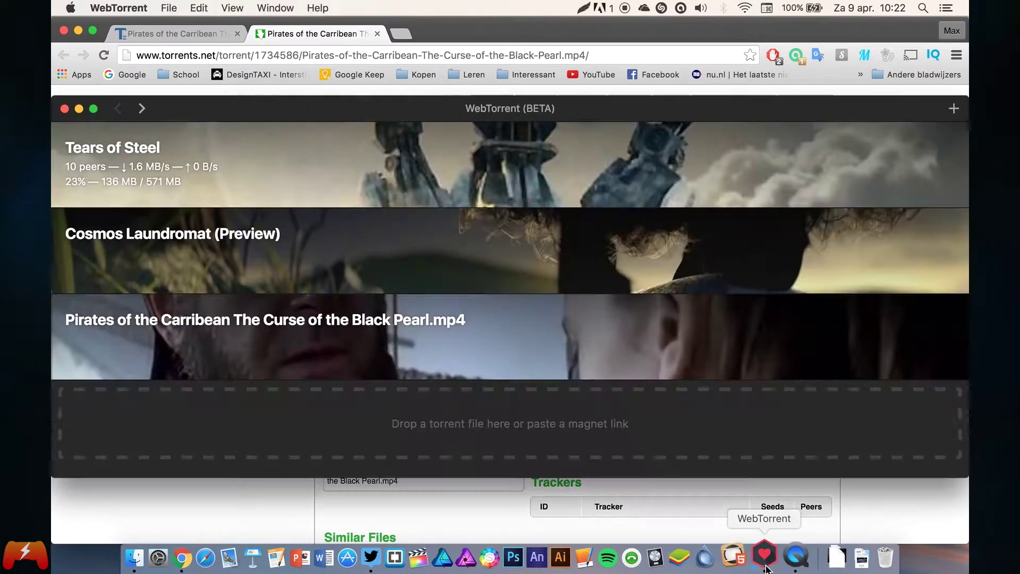
pyautogui.press('super+v')
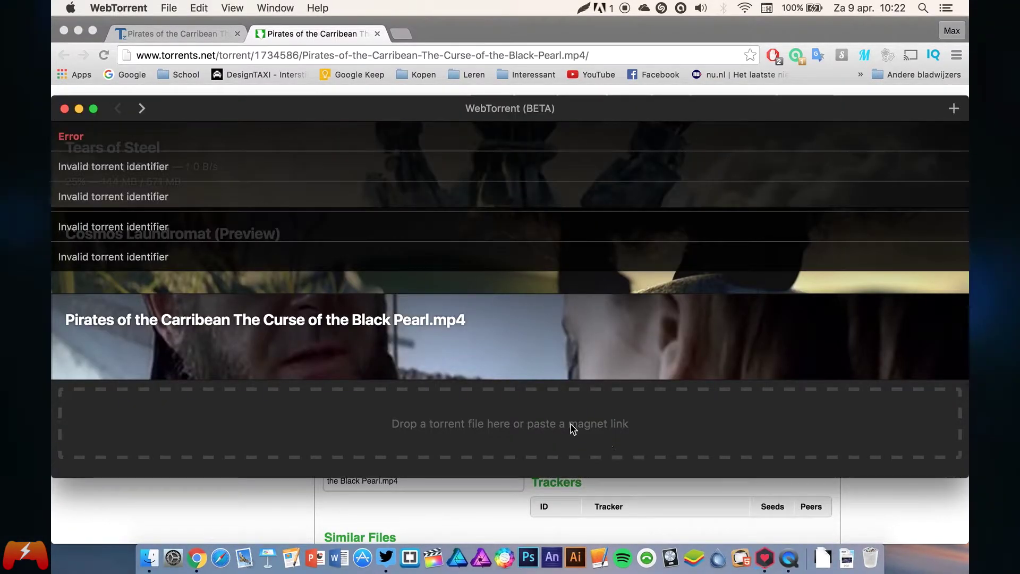
# Close the torrents.net page in Chrome and download the film's torrent file from torrentdownloads.me instead
pyautogui.click(125, 517)
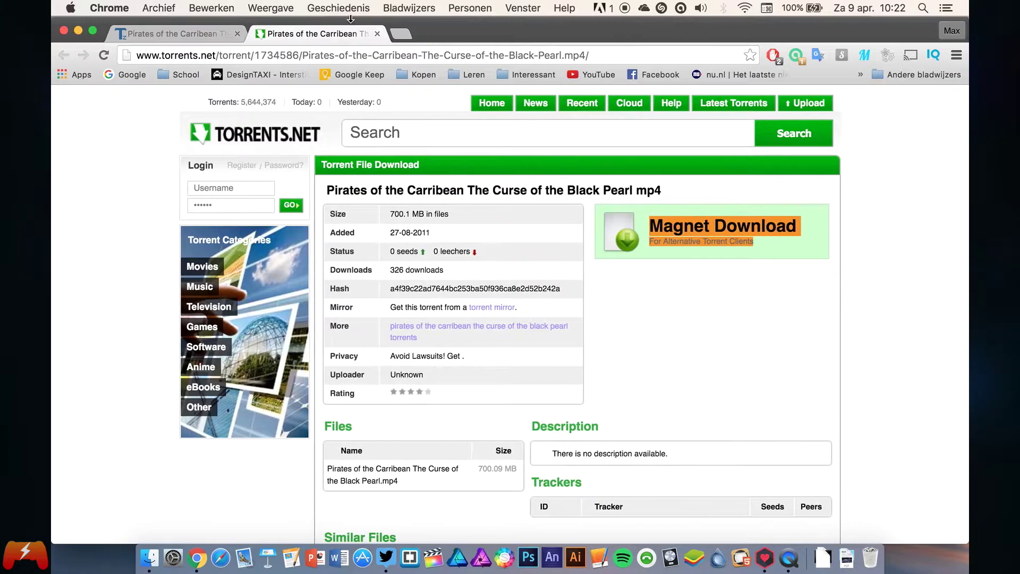
pyautogui.click(378, 34)
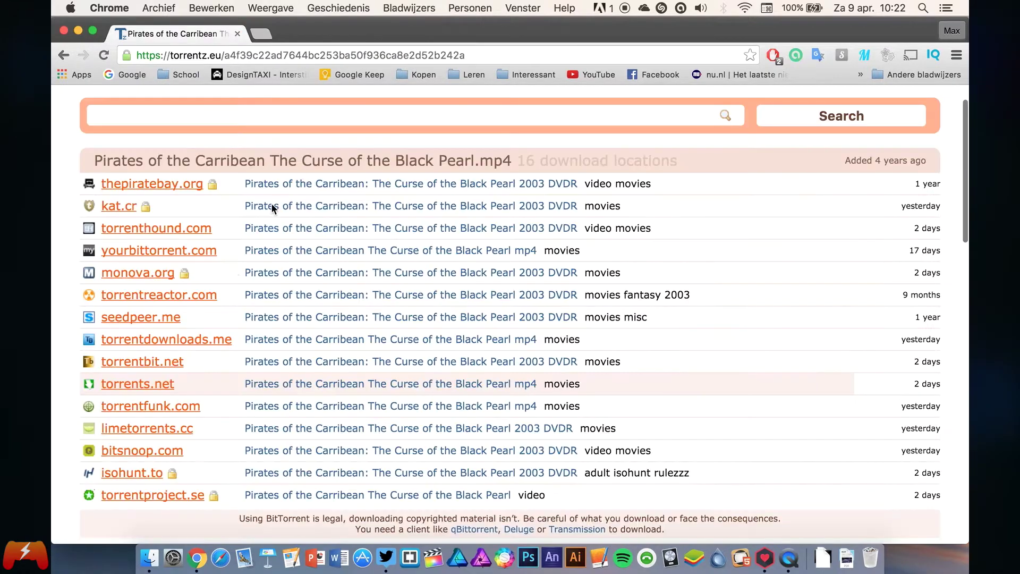
pyautogui.click(164, 337)
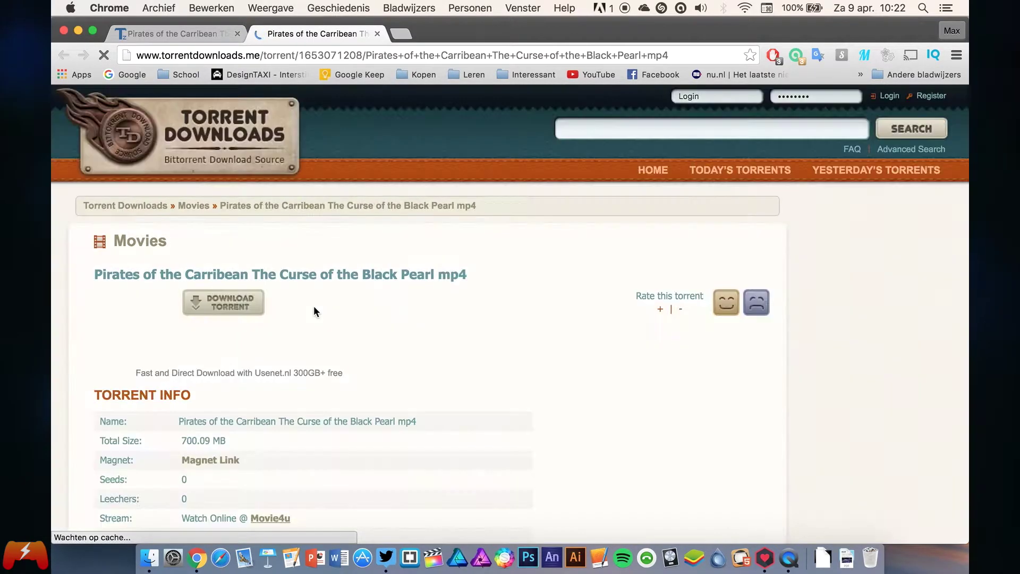
pyautogui.click(247, 307)
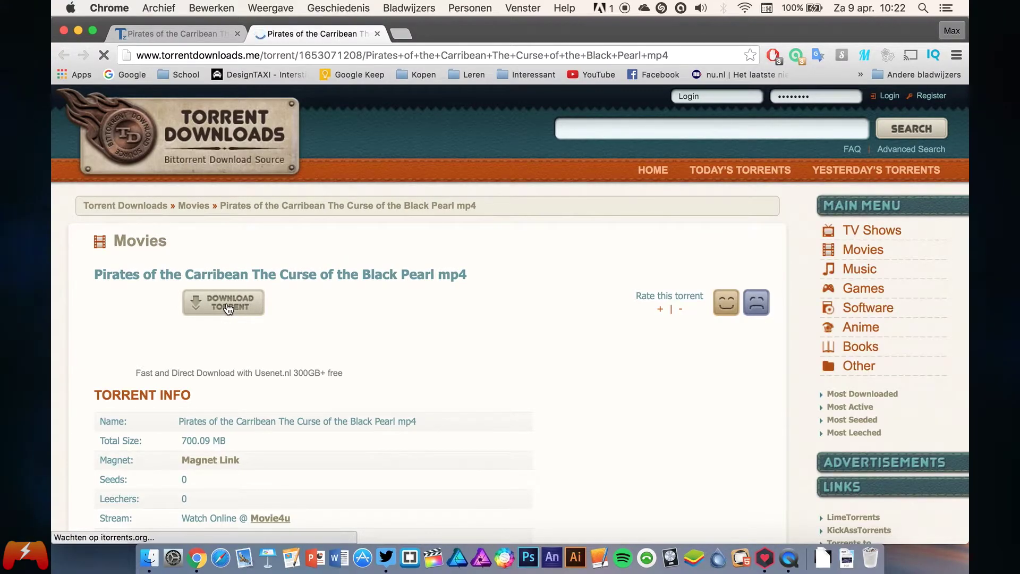
pyautogui.click(622, 227)
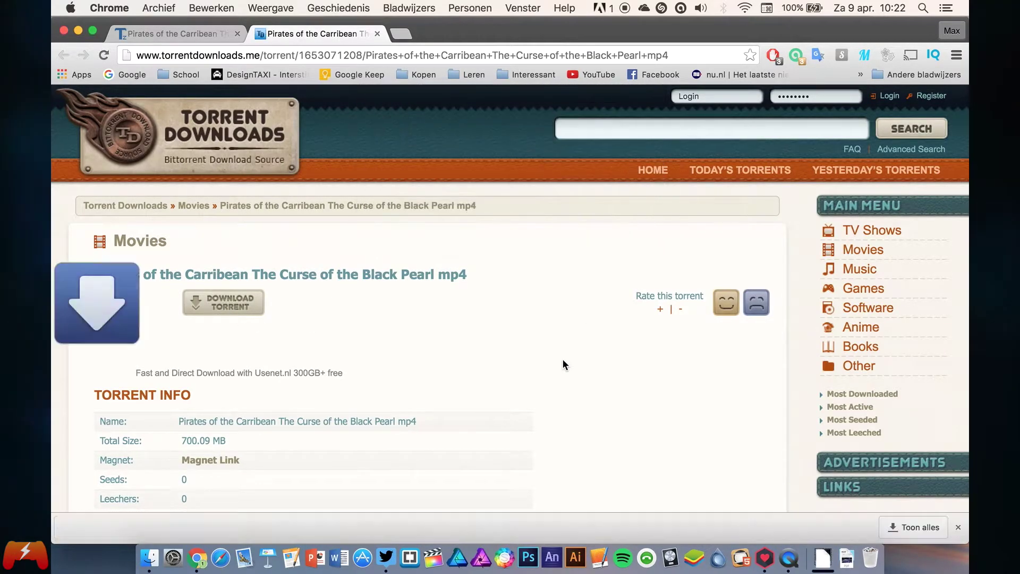
# Bring WebTorrent forward and add the downloaded Pirates of the Carribean torrent file to its list
pyautogui.hotkey('ctrl', 'Up')
pyautogui.click(357, 483)
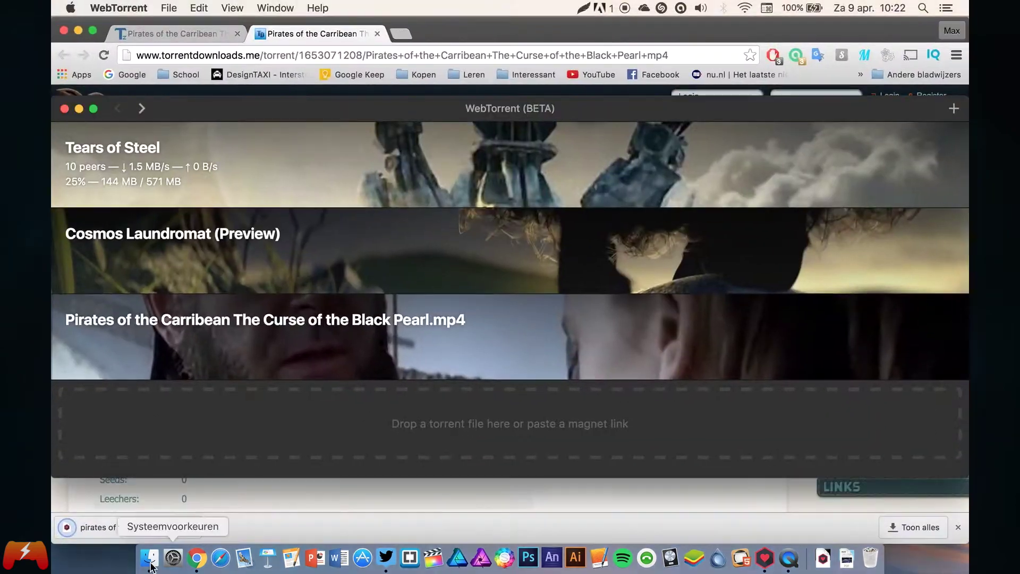
pyautogui.moveTo(102, 527); pyautogui.dragTo(215, 446)
pyautogui.scroll(-2, 362, 388)
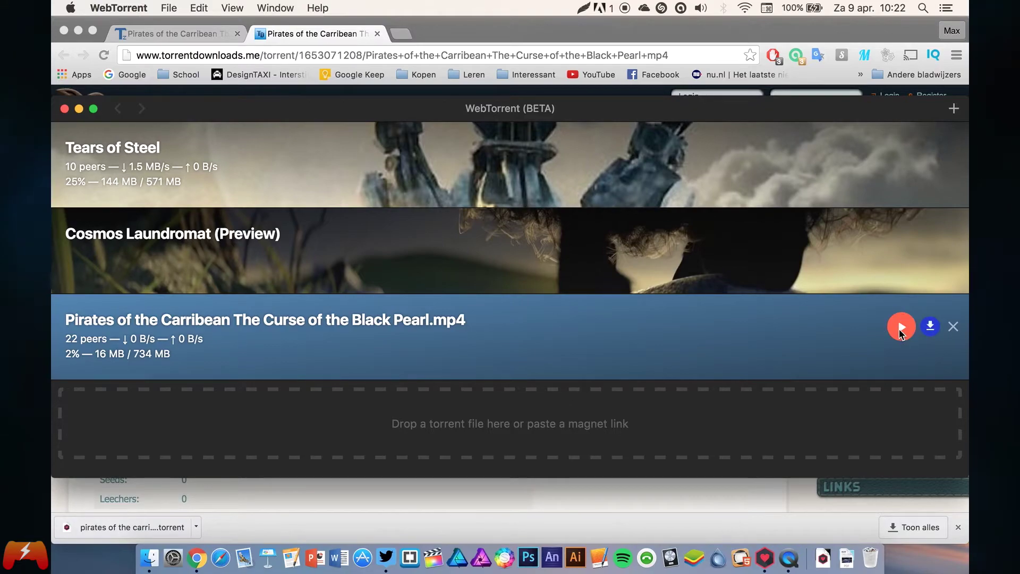
# Play Pirates of the Carribean The Curse of the Black Pearl.mp4 and cast it to the Chromecast
pyautogui.click(904, 328)
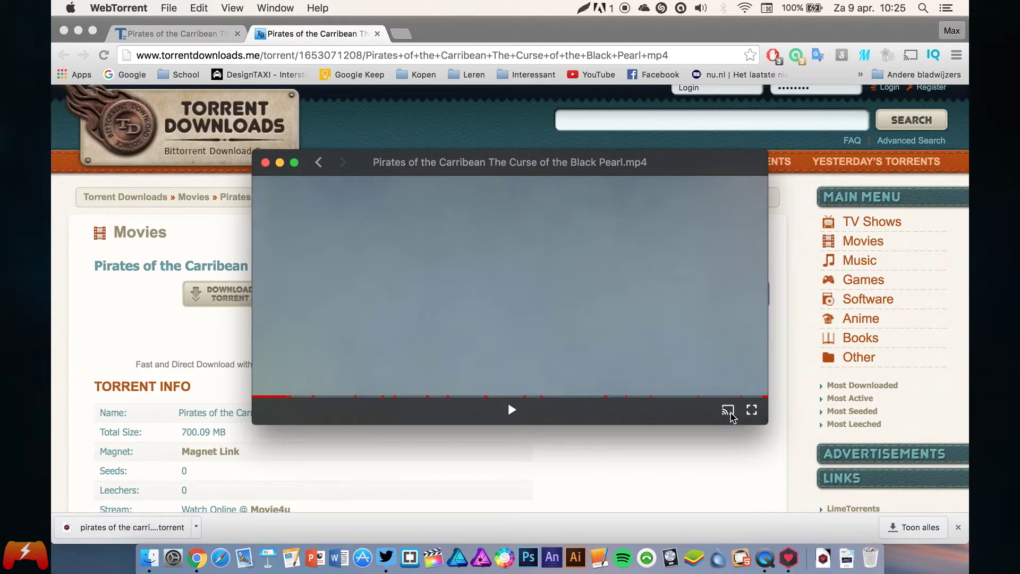
pyautogui.click(728, 410)
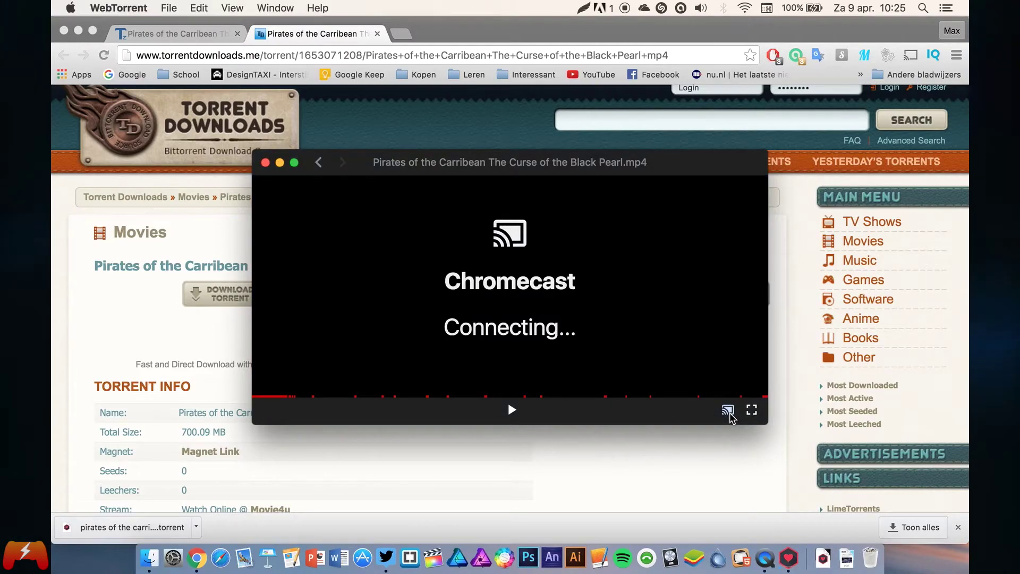